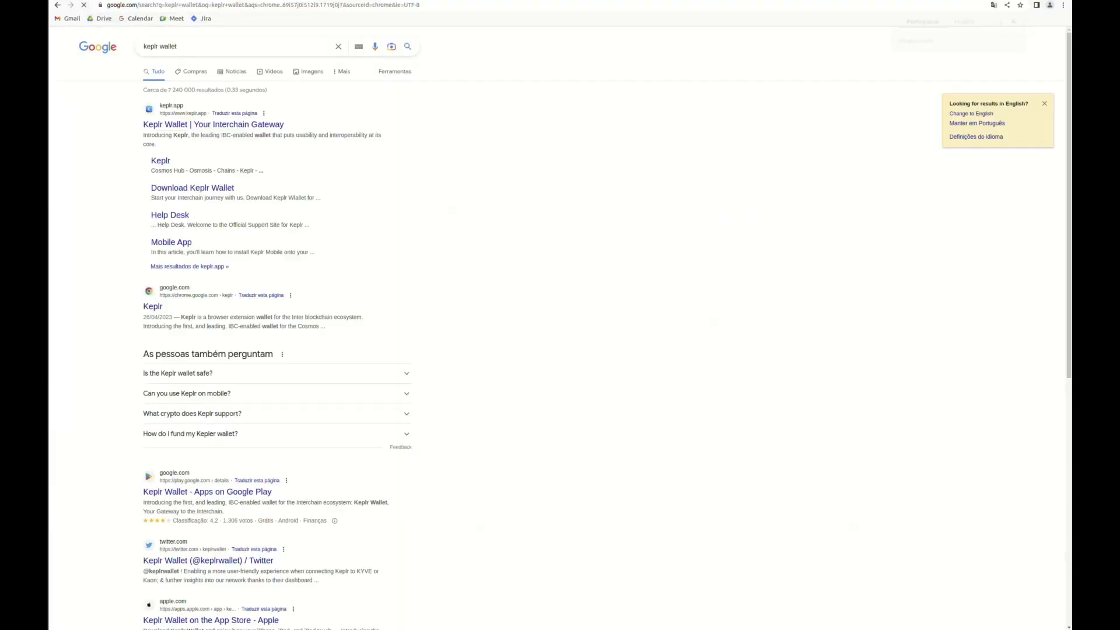
# Step: Go from the search result to the official Keplr site and its Install Keplr download page
pyautogui.click(213, 124)
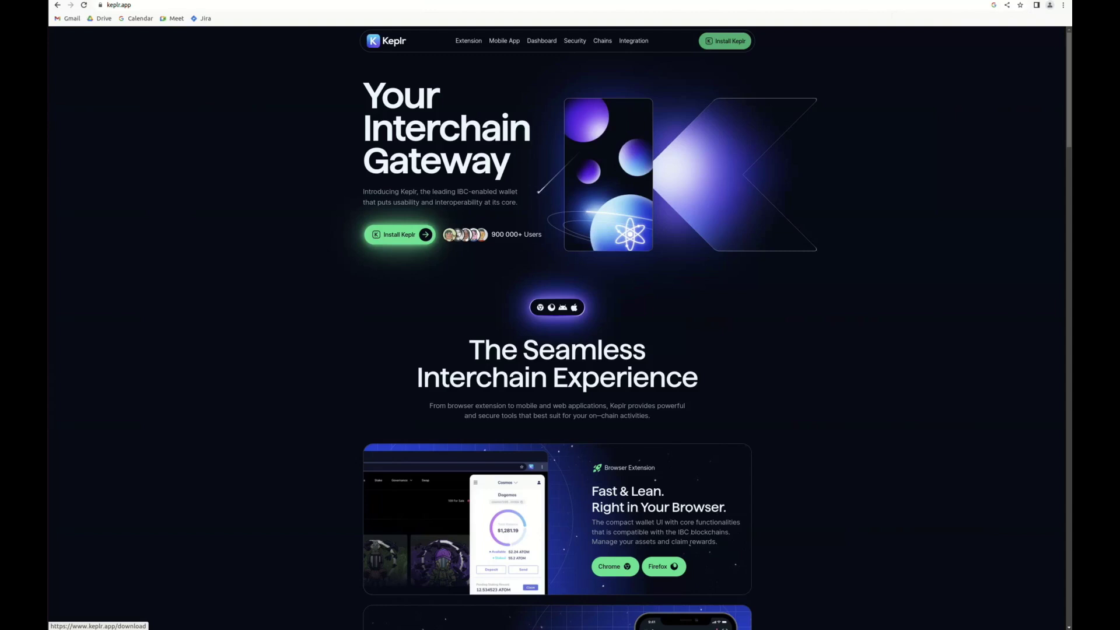
pyautogui.click(725, 41)
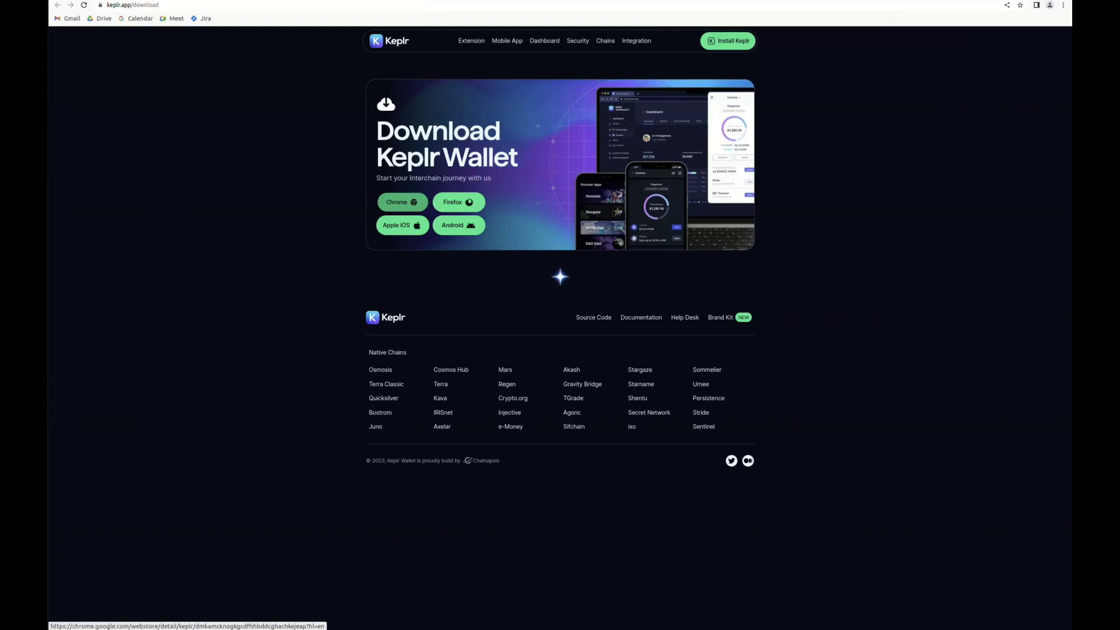
# Step: Add the Keplr extension to Chrome from its Chrome Web Store listing and confirm
pyautogui.click(403, 201)
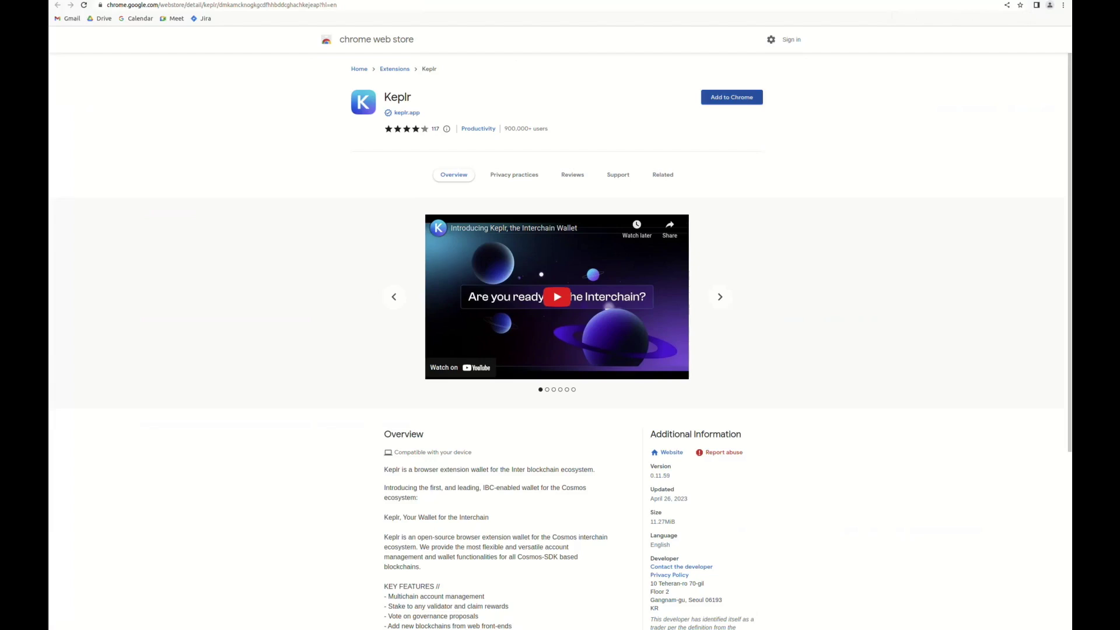
pyautogui.click(731, 97)
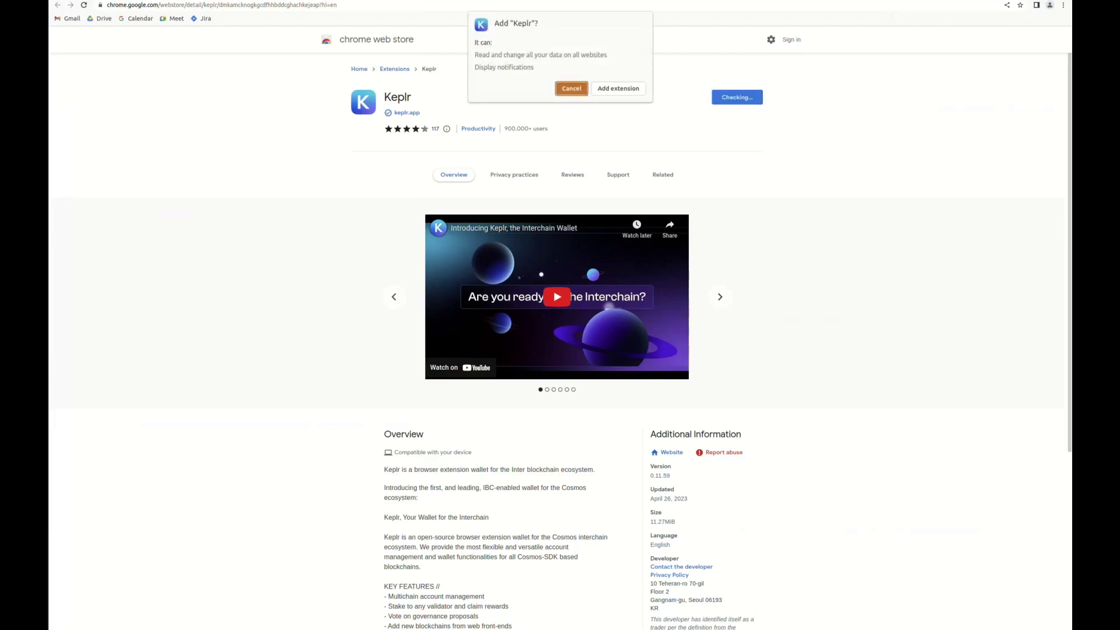
pyautogui.click(618, 88)
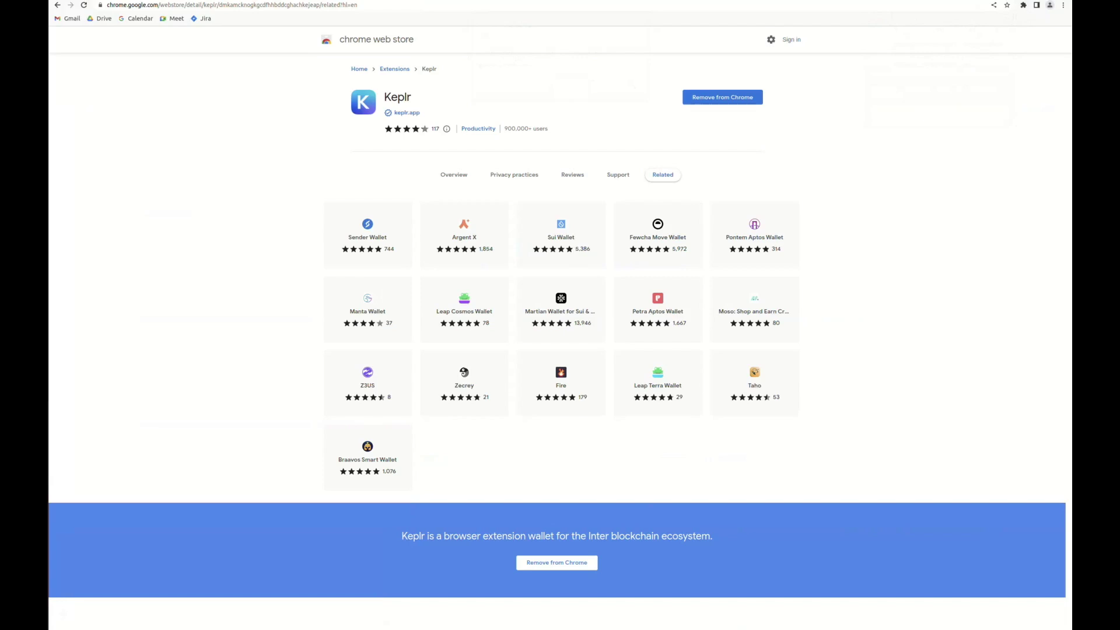
# Step: Pin Keplr in the Chrome extensions menu and launch its wallet setup page
pyautogui.click(1022, 5)
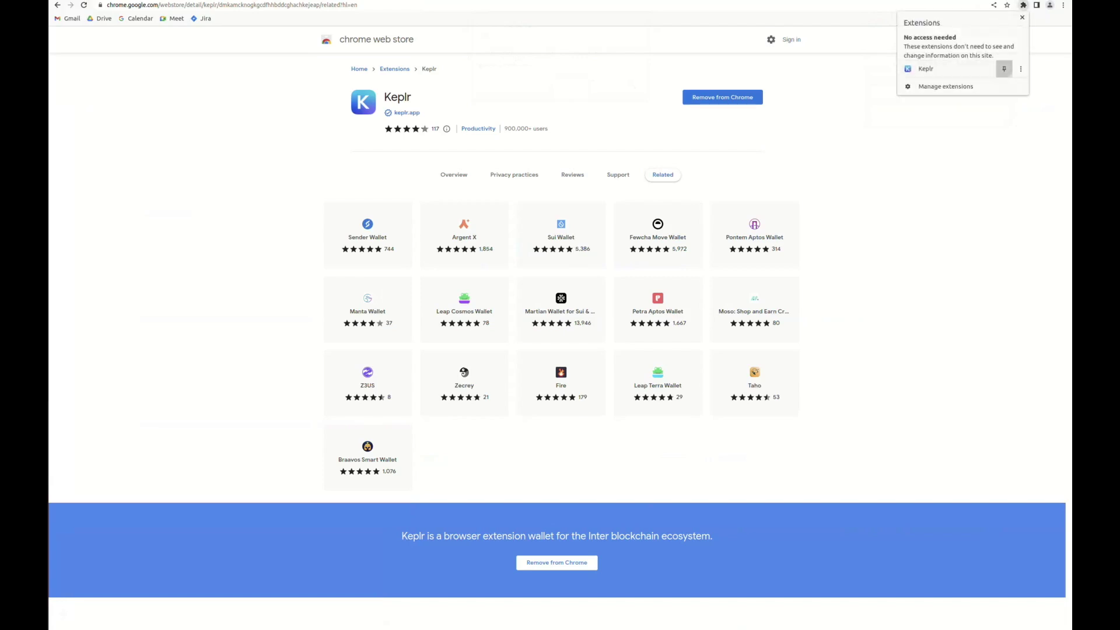
pyautogui.click(1004, 69)
pyautogui.click(1010, 5)
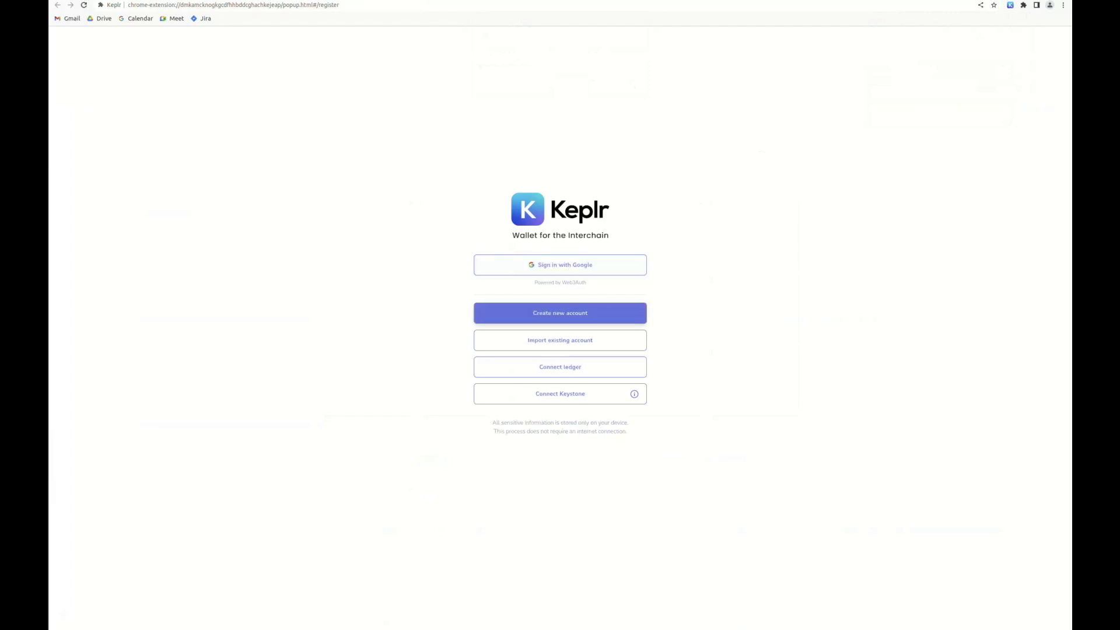
# Step: Begin a new Keplr account with a 24-word mnemonic seed and select it for copying
pyautogui.press('Return')
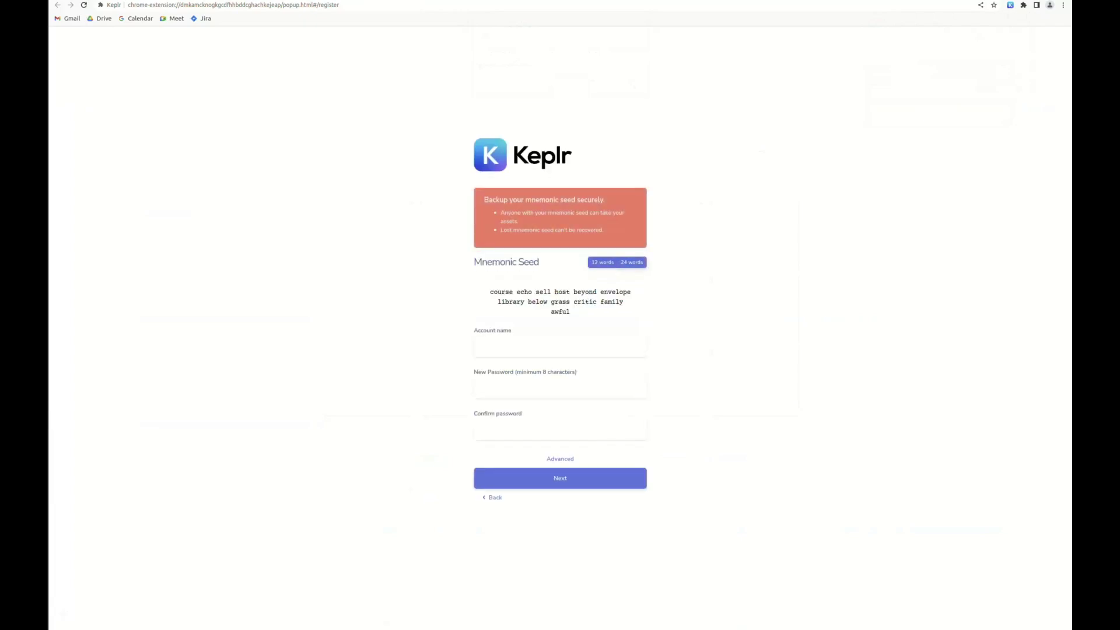
pyautogui.click(631, 262)
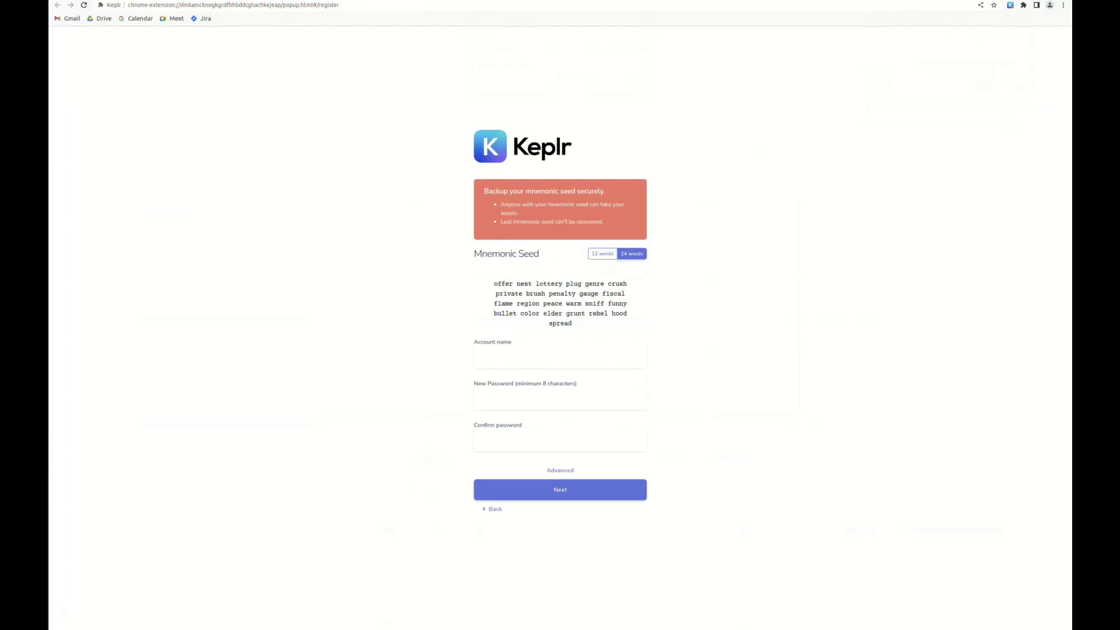
pyautogui.tripleClick(560, 303)
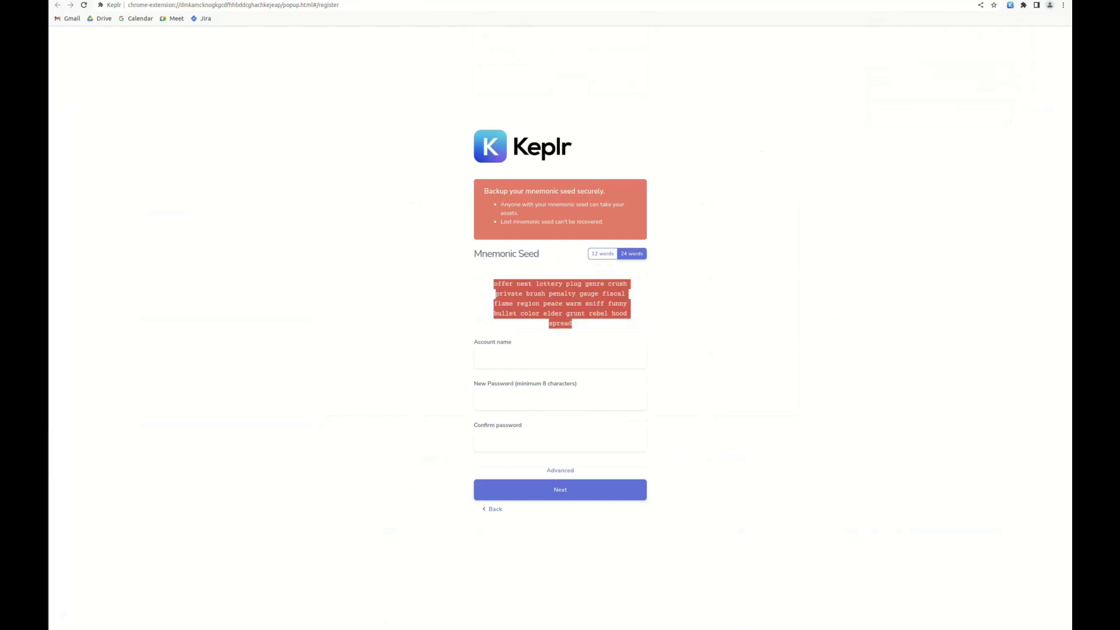
pyautogui.press('Tab')
# Step: Enter account name my_archway_account and the password twice, then reselect the seed phrase
pyautogui.write('my_ar')
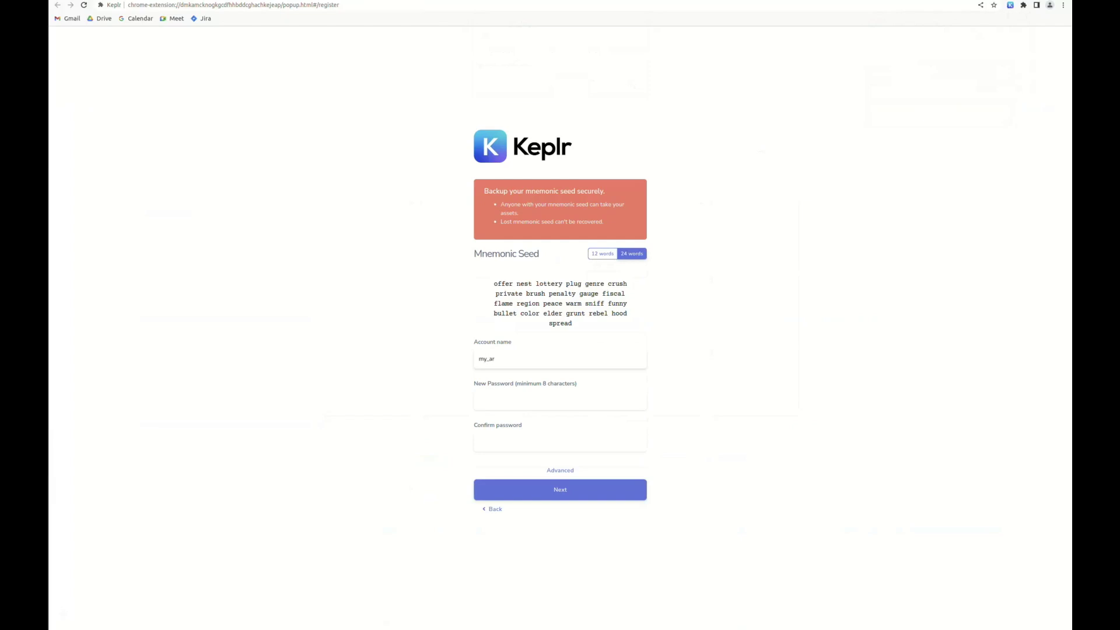
pyautogui.write('chway_account')
pyautogui.write('assword')
pyautogui.write('passwor')
pyautogui.tripleClick(560, 304)
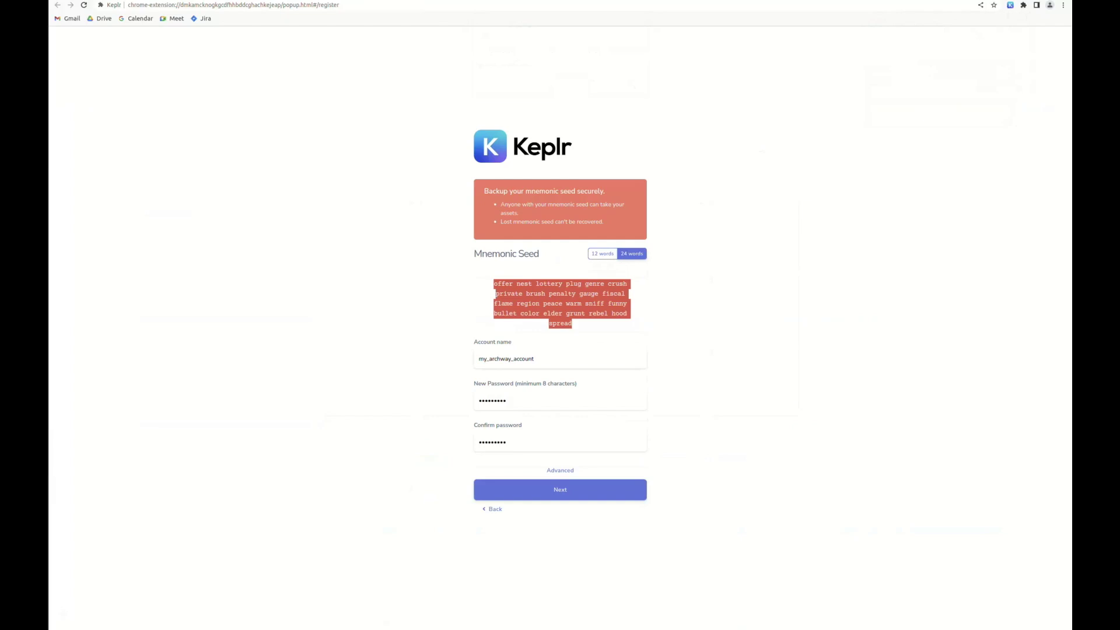
pyautogui.click(559, 490)
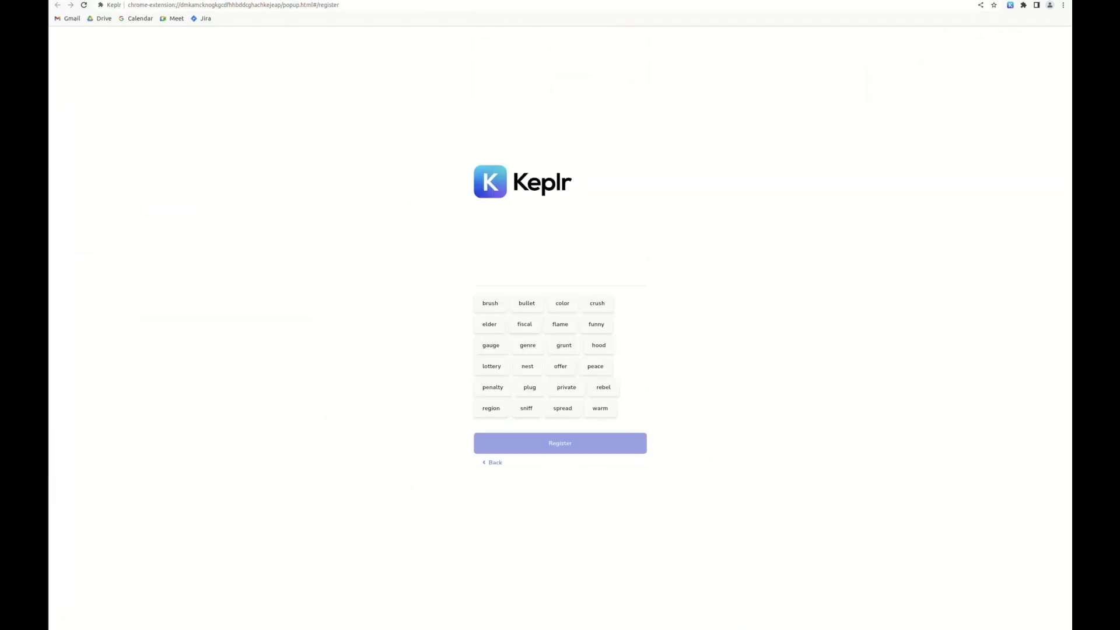
pyautogui.click(561, 366)
pyautogui.click(528, 366)
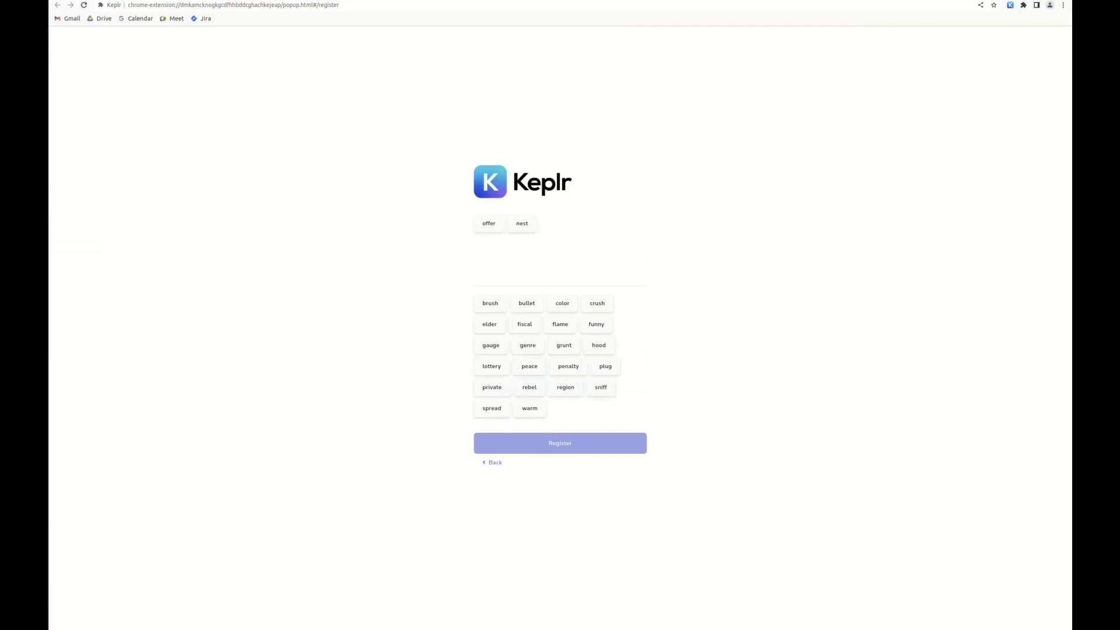
pyautogui.click(491, 366)
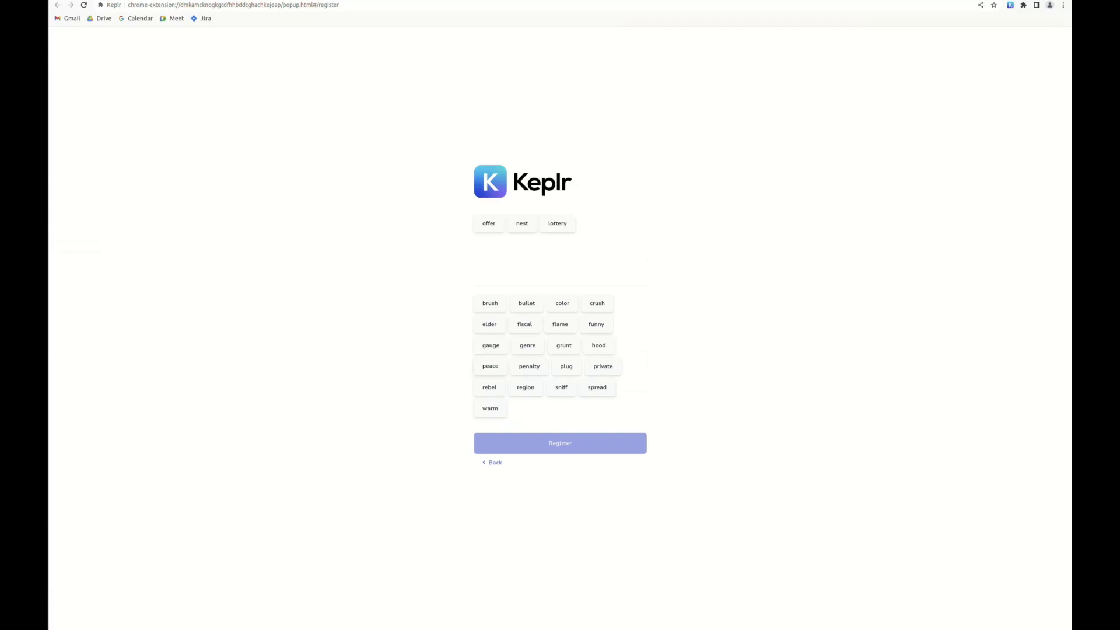
pyautogui.click(565, 366)
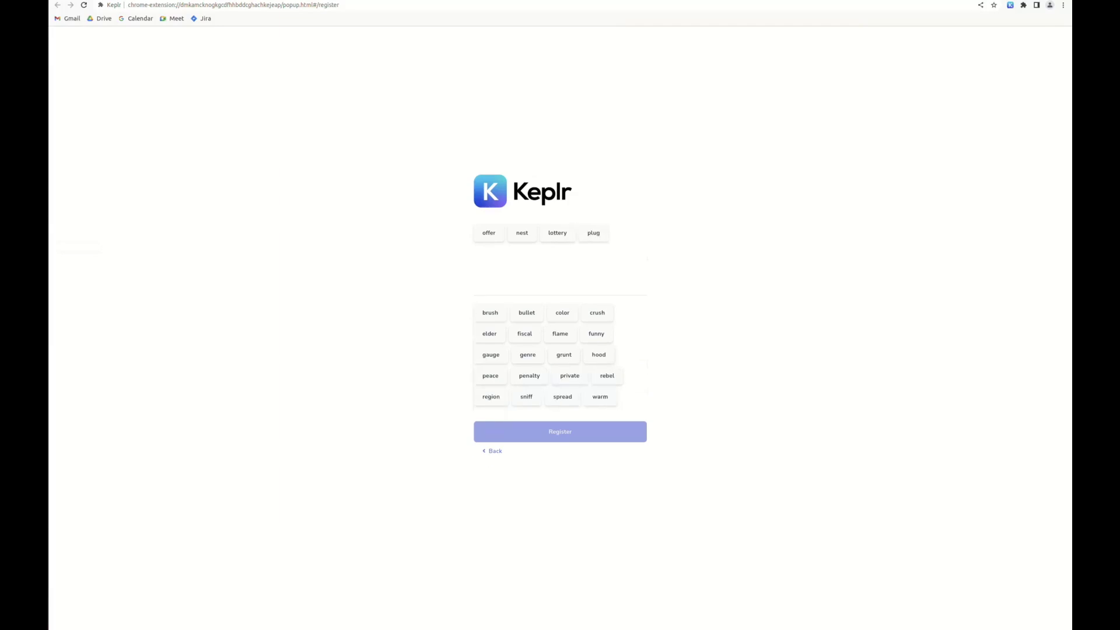
pyautogui.click(527, 355)
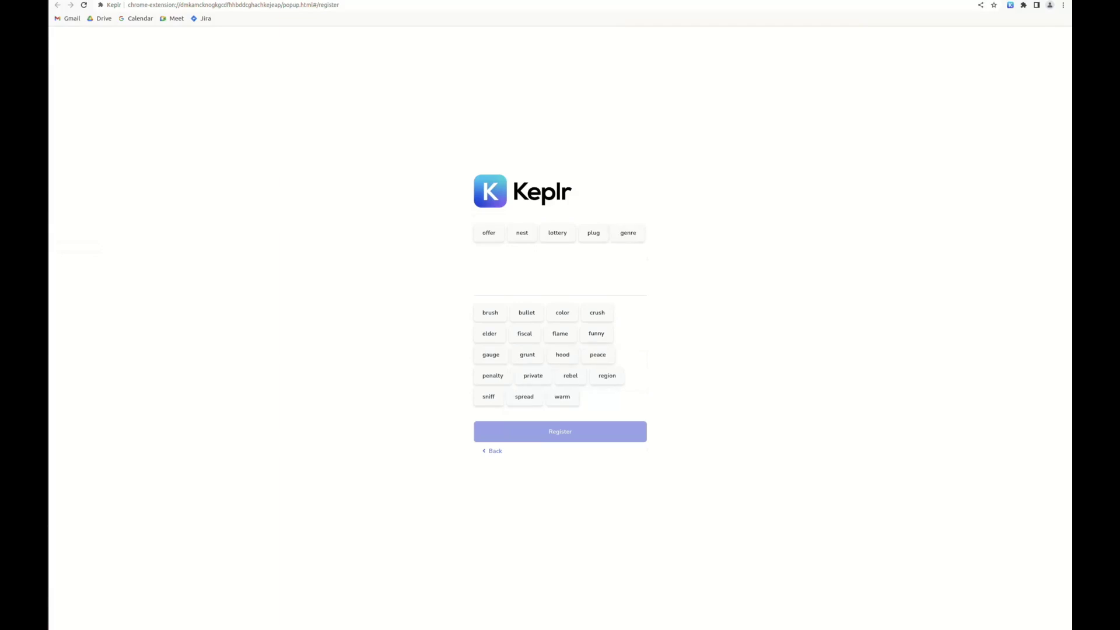
pyautogui.click(597, 312)
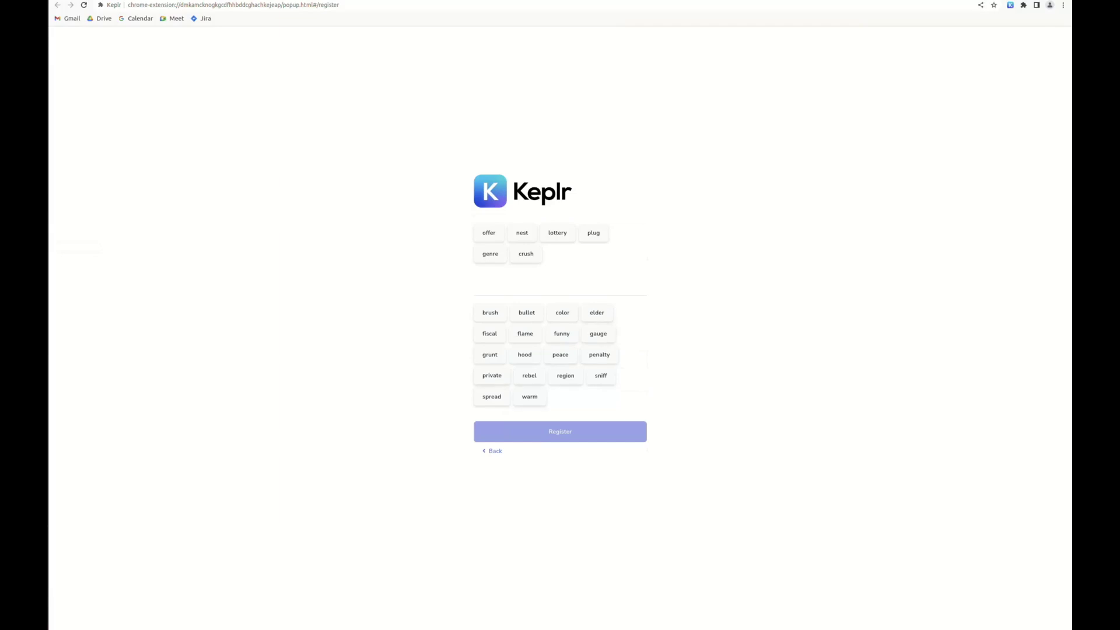
# Step: Complete the recovery-phrase check, then open Keplr and copy the Cosmos Hub address
pyautogui.click(492, 375)
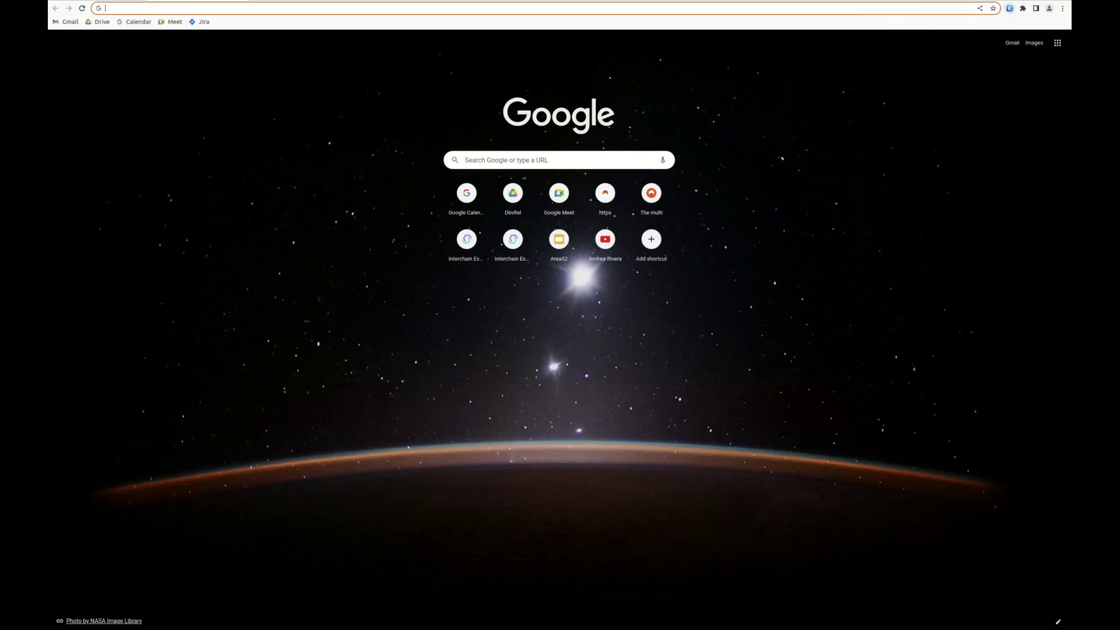
pyautogui.click(1009, 8)
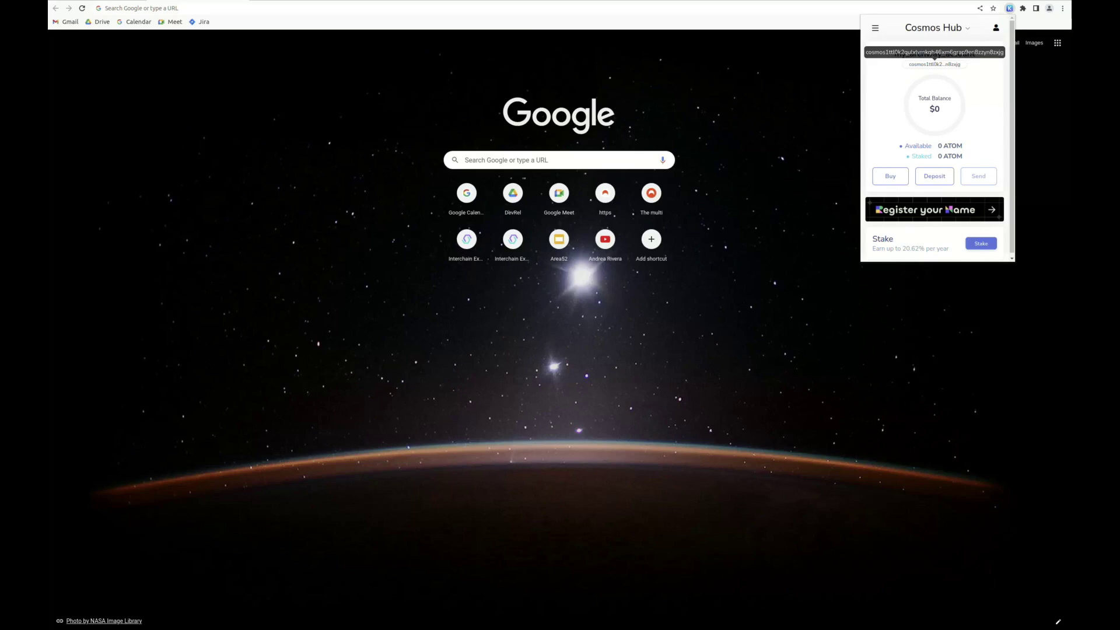
pyautogui.click(934, 64)
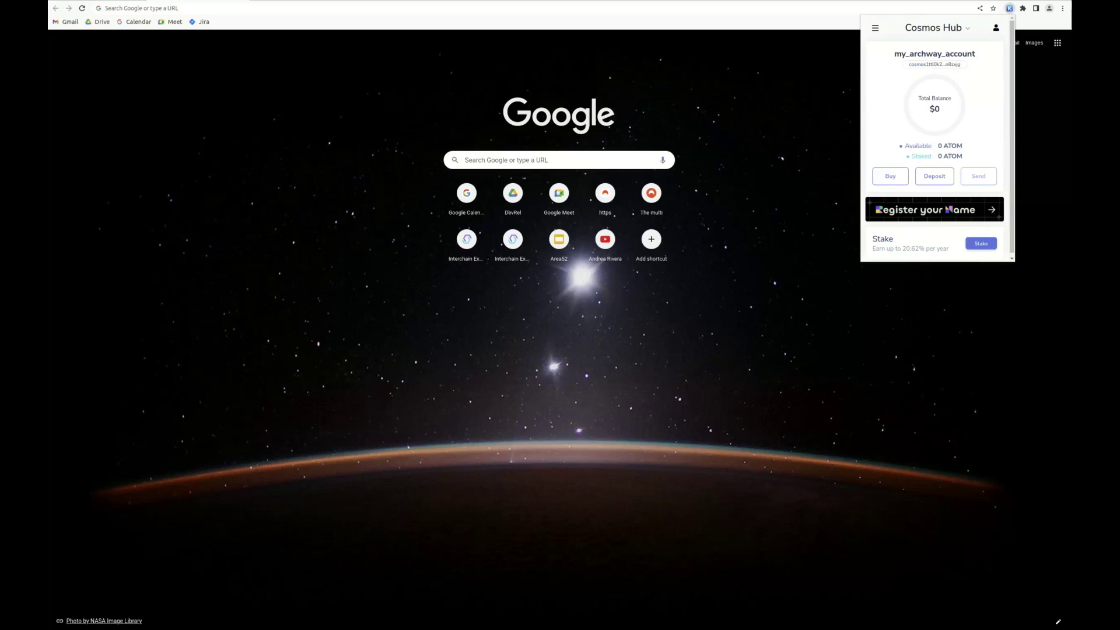
# Step: Scroll through Keplr's list of supported chains from the Cosmos Hub dropdown
pyautogui.click(936, 27)
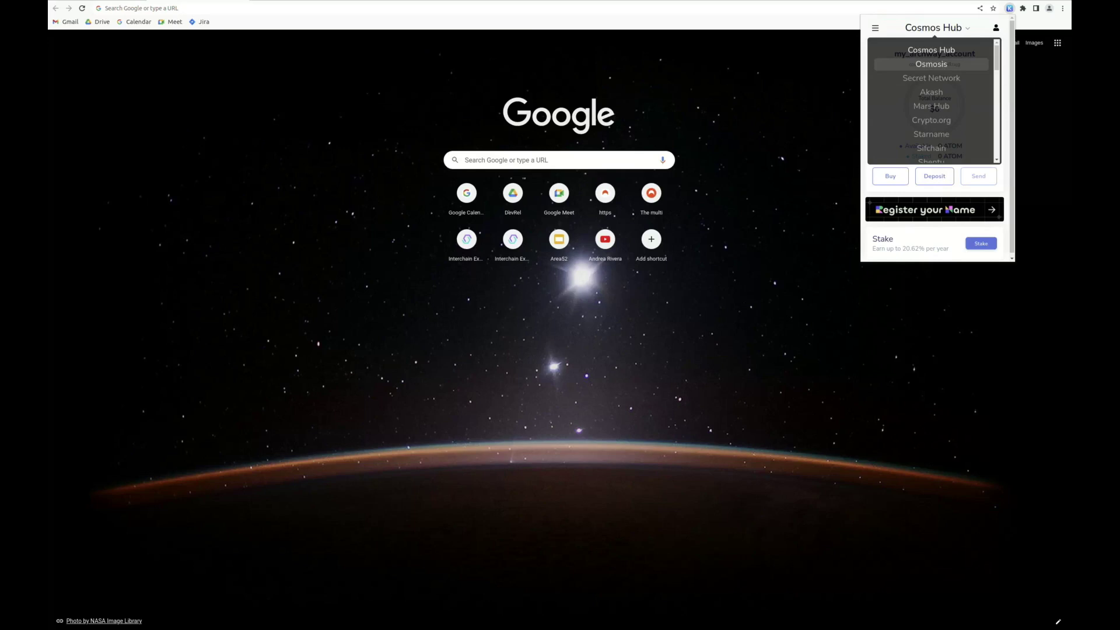
pyautogui.scroll(-1, 931, 130)
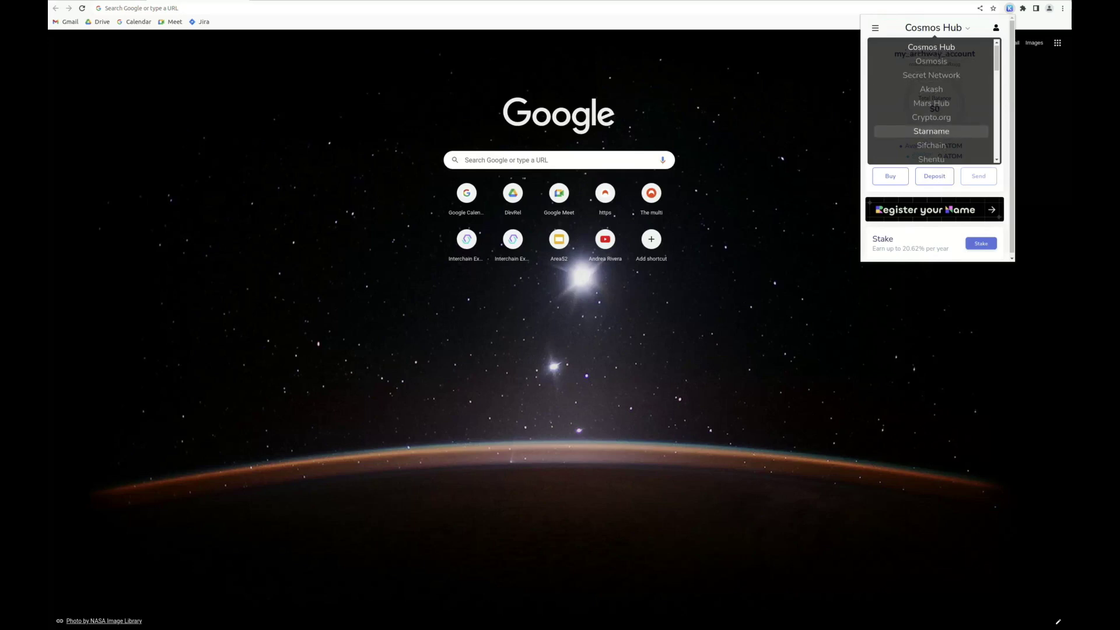
pyautogui.scroll(-2, 930, 131)
pyautogui.scroll(-2, 931, 130)
pyautogui.scroll(-2, 931, 130)
pyautogui.scroll(-2, 930, 131)
pyautogui.scroll(-2, 931, 100)
pyautogui.scroll(-2, 930, 100)
pyautogui.scroll(-2, 930, 101)
pyautogui.scroll(-1, 930, 100)
pyautogui.scroll(-2, 931, 100)
pyautogui.scroll(-2, 931, 100)
pyautogui.scroll(-2, 931, 101)
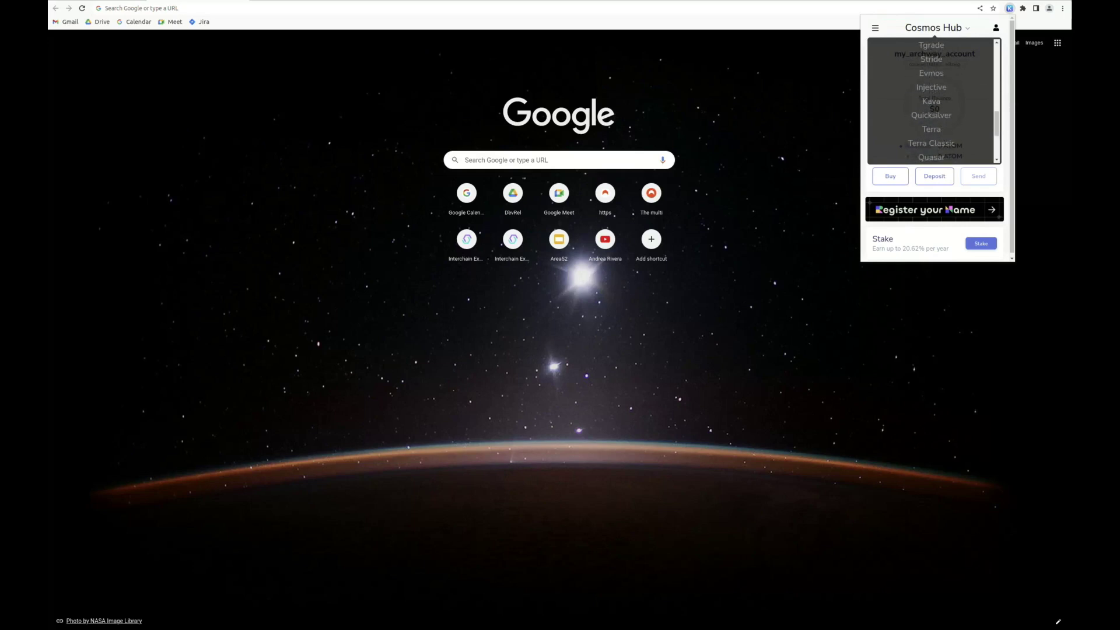
pyautogui.scroll(-2, 931, 100)
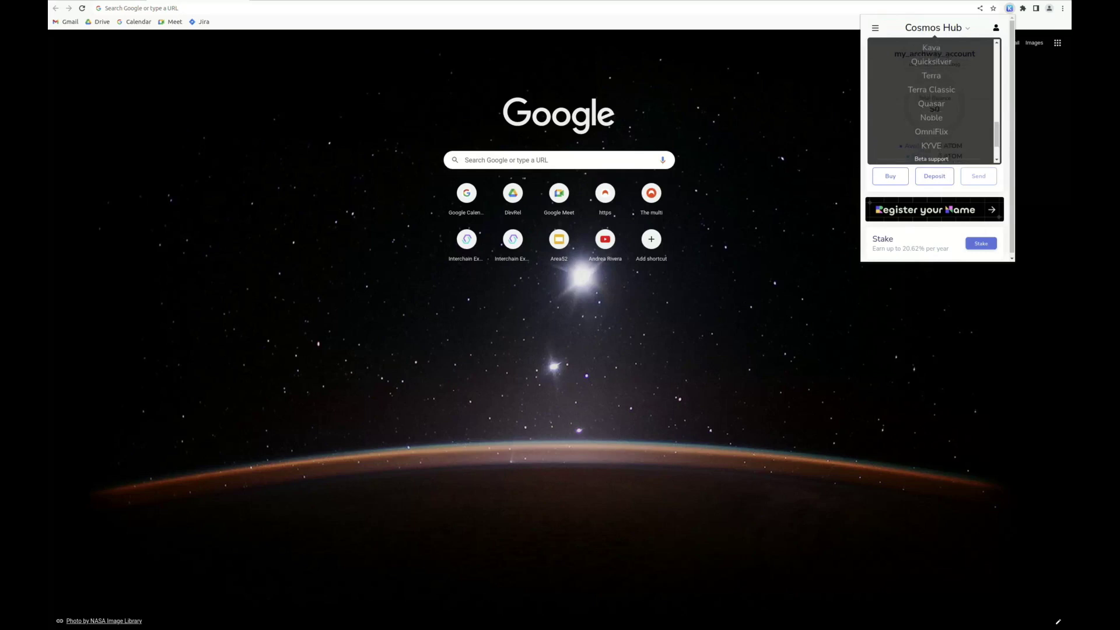
pyautogui.scroll(1, 930, 101)
pyautogui.scroll(3, 930, 133)
pyautogui.scroll(3, 931, 133)
pyautogui.scroll(4, 931, 134)
pyautogui.scroll(4, 930, 133)
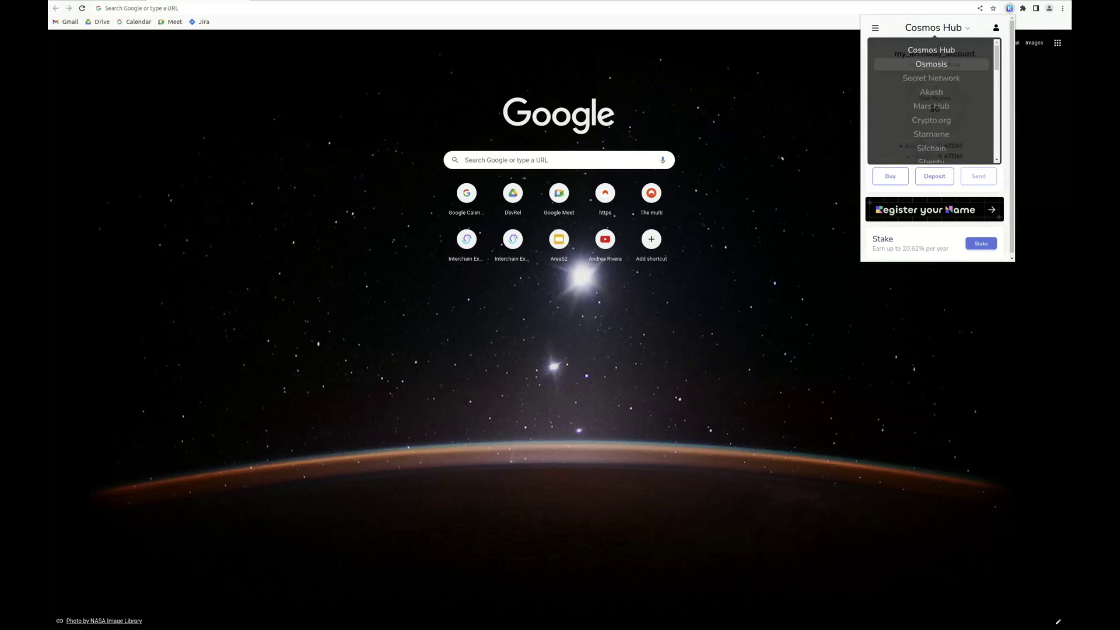
# Step: Close the chain list without switching, copy the Cosmos Hub address again, and select all
pyautogui.click(930, 65)
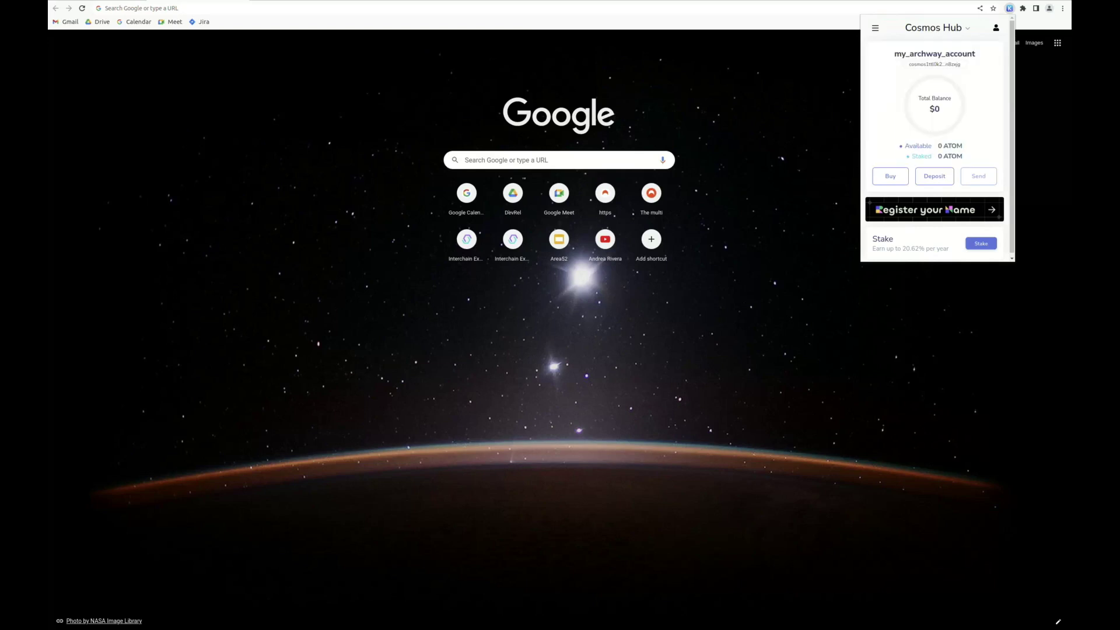
pyautogui.click(935, 64)
pyautogui.hotkey('ctrl', 'a')
# Step: Switch the wallet to Osmosis, Secret Network, then Akash, and back to Cosmos Hub
pyautogui.click(933, 28)
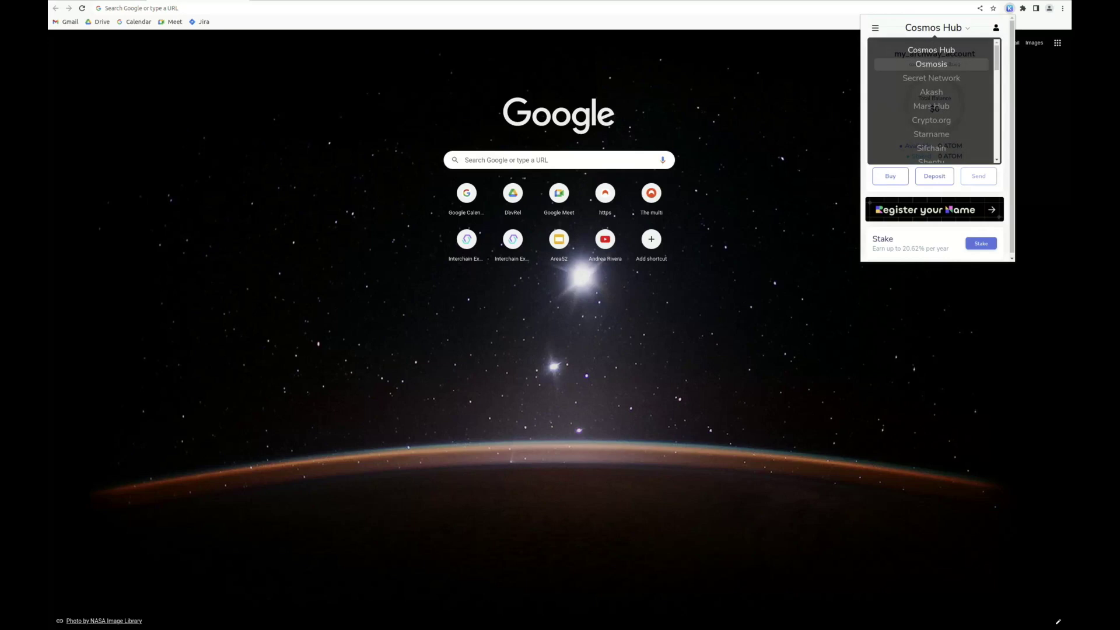
pyautogui.click(931, 64)
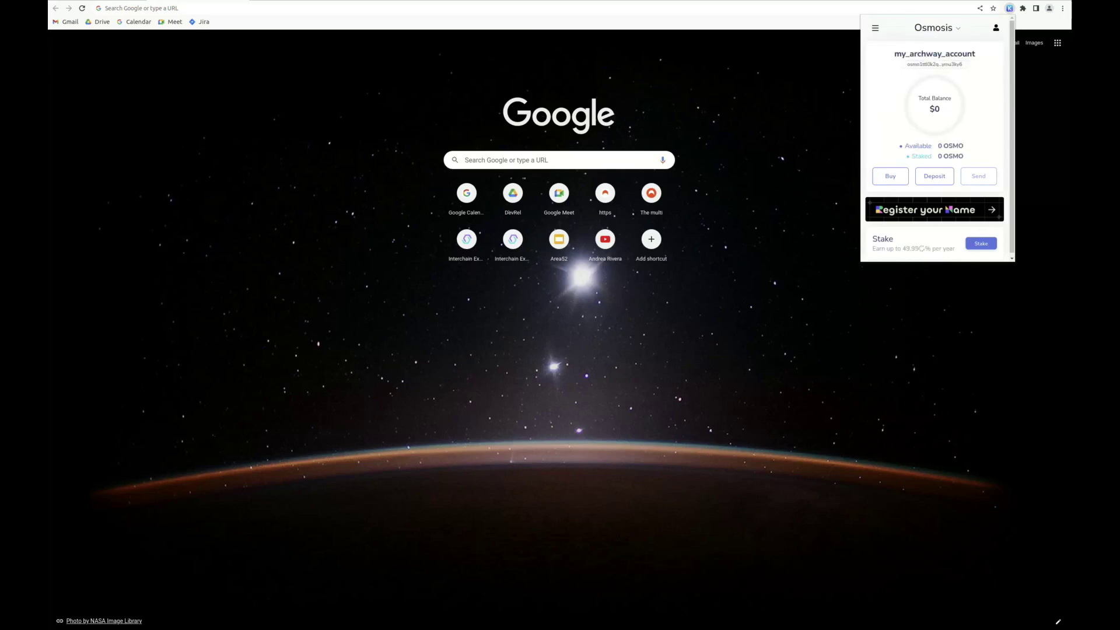
pyautogui.click(934, 31)
pyautogui.click(931, 78)
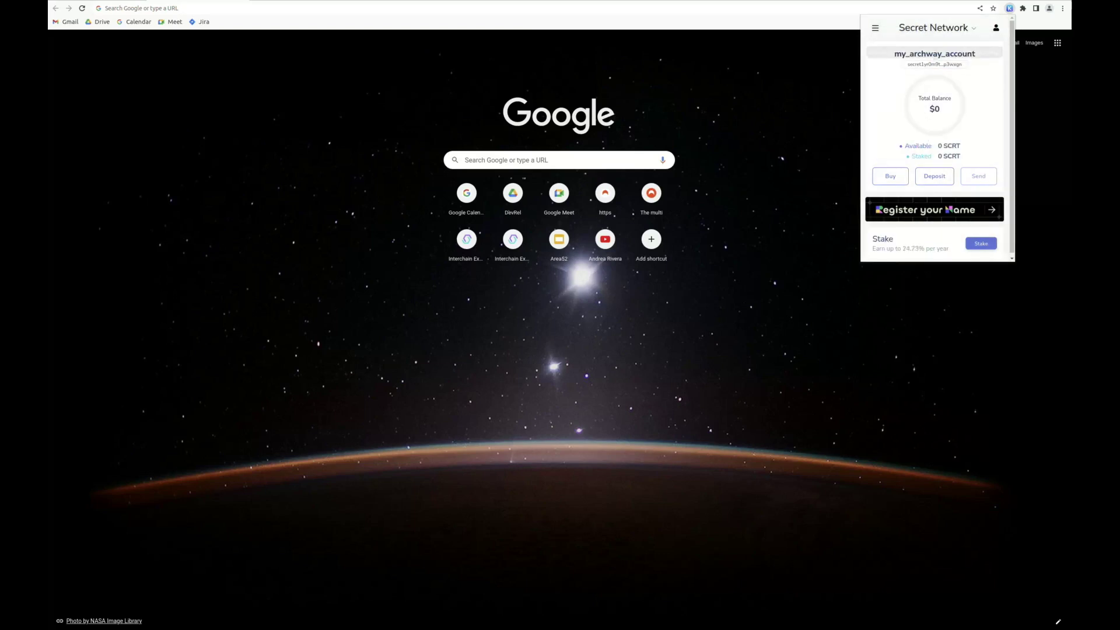
pyautogui.click(934, 30)
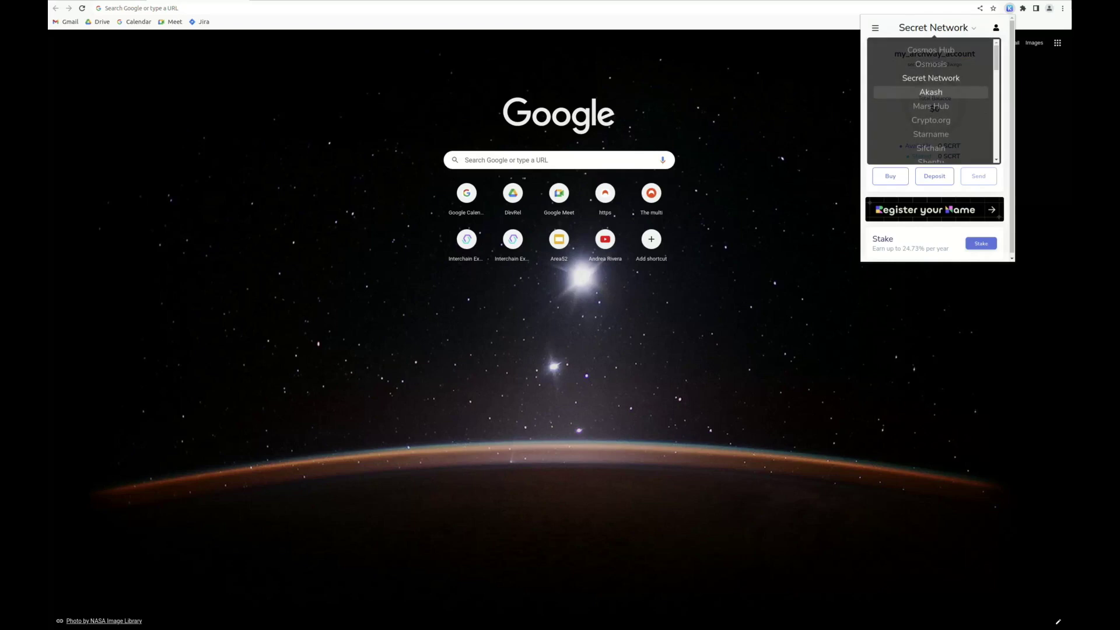
pyautogui.click(930, 91)
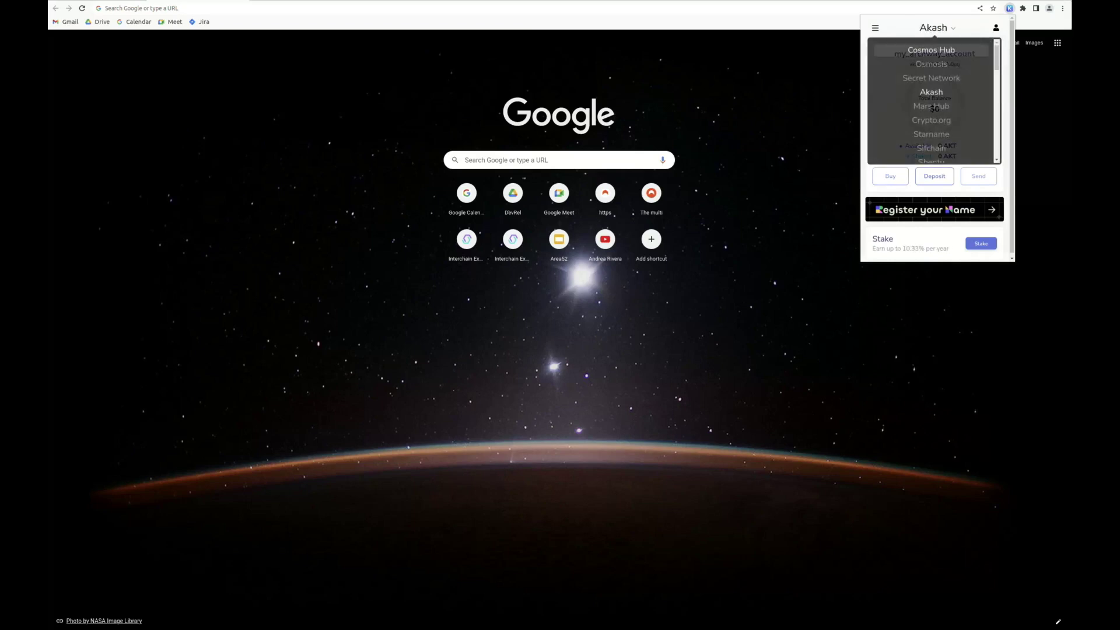
pyautogui.click(933, 49)
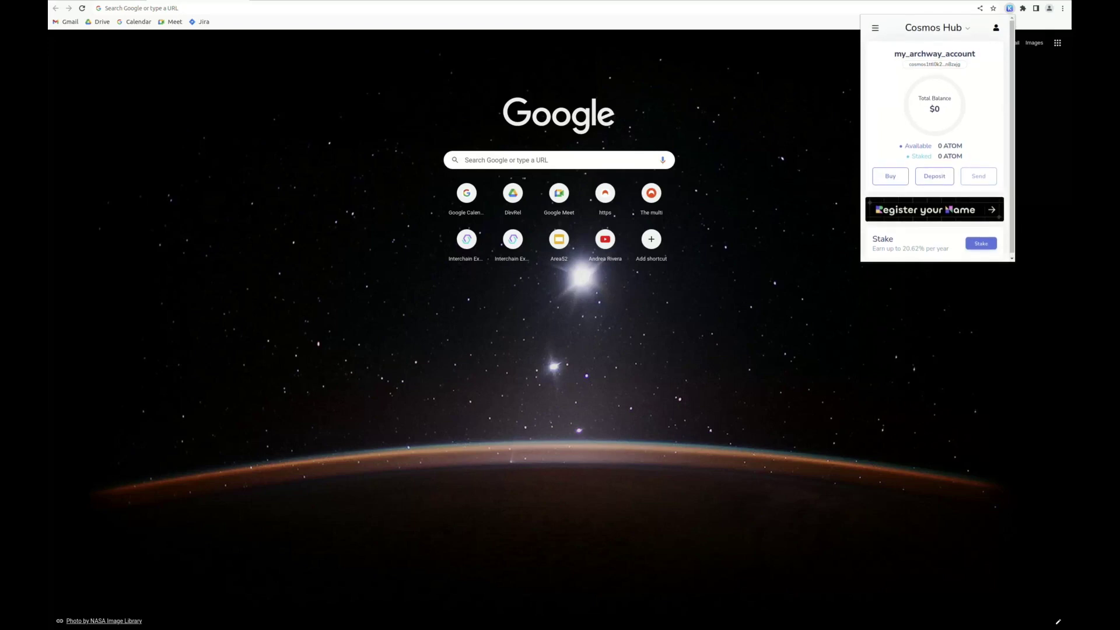
# Step: Dismiss and reopen the Keplr popup on Cosmos Hub, then bring up the chain list
pyautogui.hotkey('ctrl', 'l')
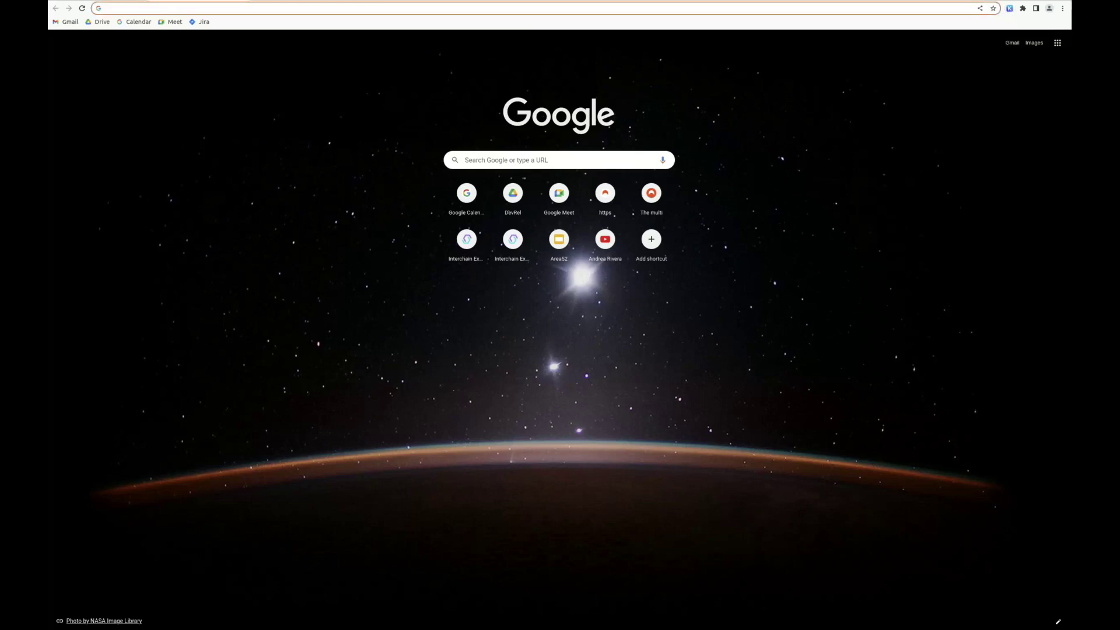
pyautogui.click(1009, 8)
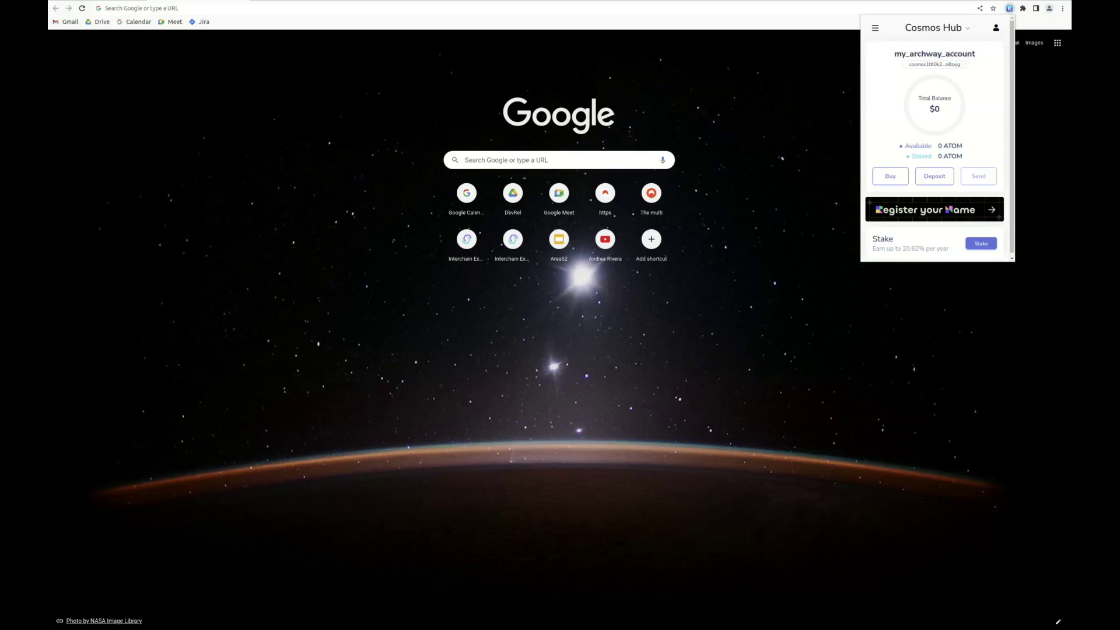
pyautogui.click(933, 27)
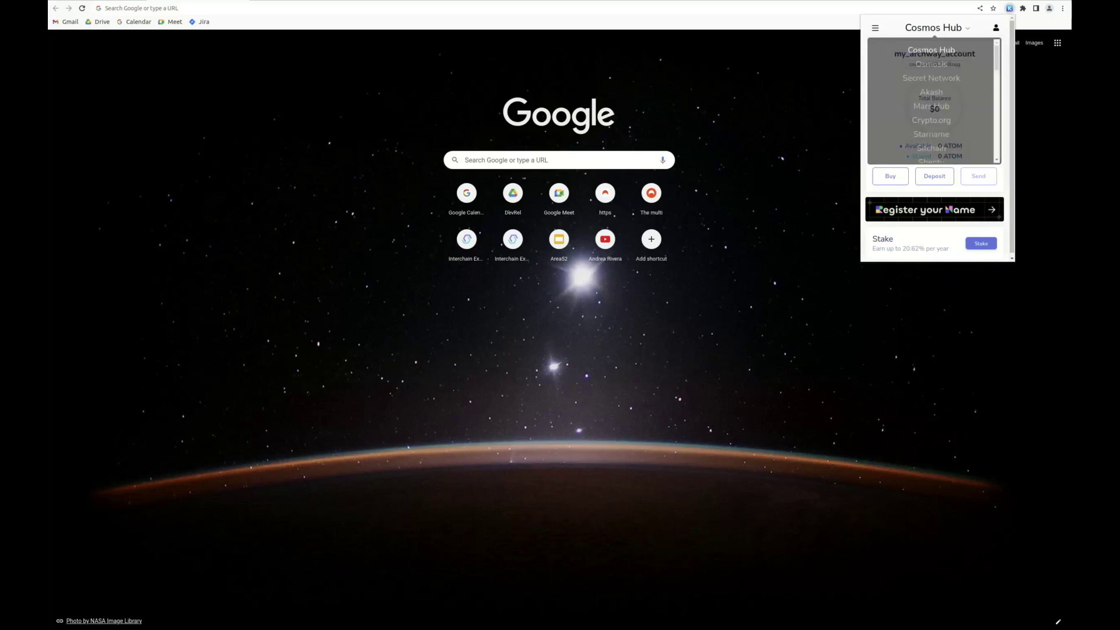